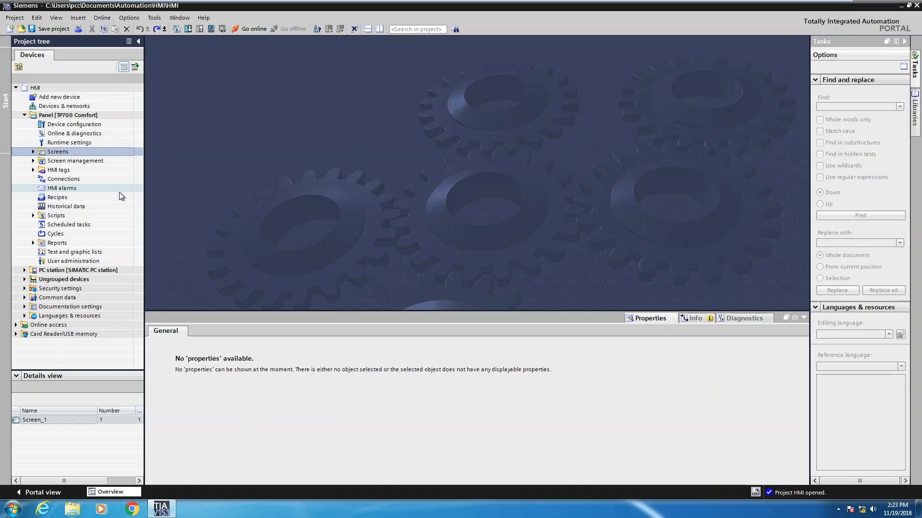
# Expand the TP700 Comfort panel's Screens folder to reveal Screen_1.
pyautogui.click(33, 152)
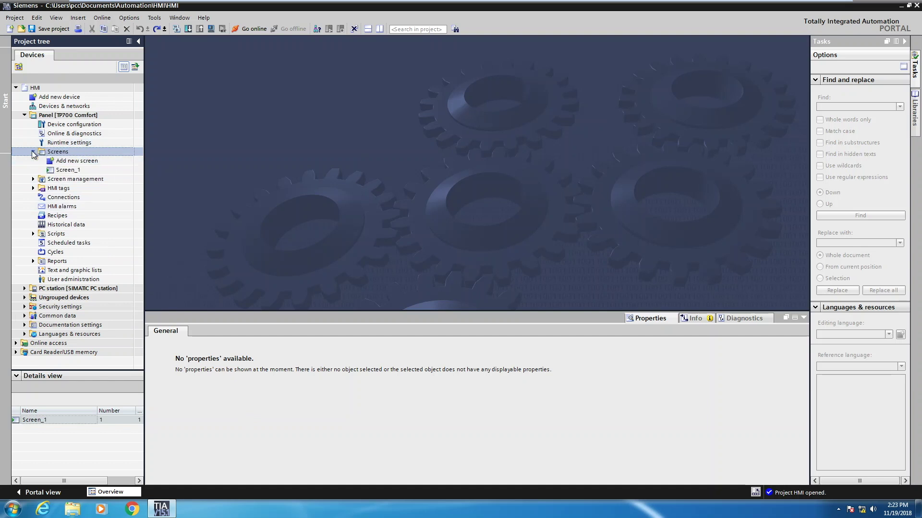
# Rename Screen_1 to Home in the project tree.
pyautogui.rightClick(75, 172)
pyautogui.click(107, 227)
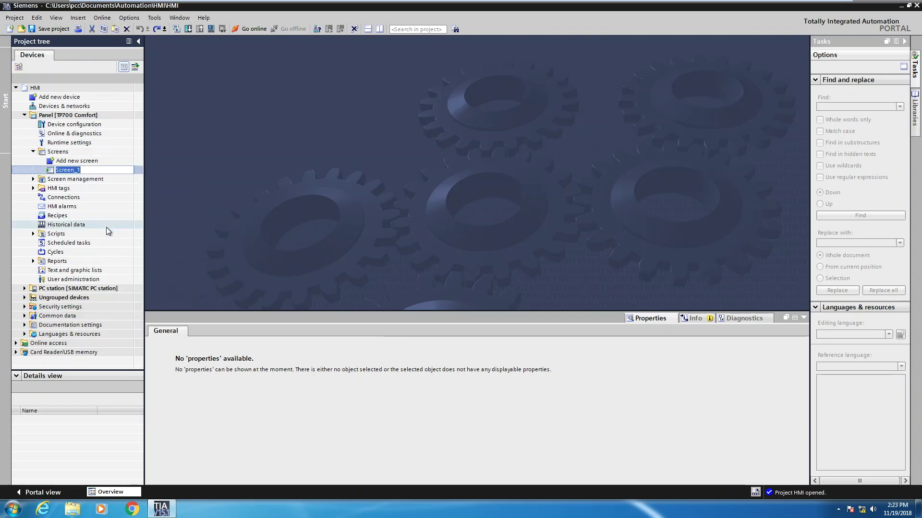
pyautogui.write('Home')
pyautogui.press('Return')
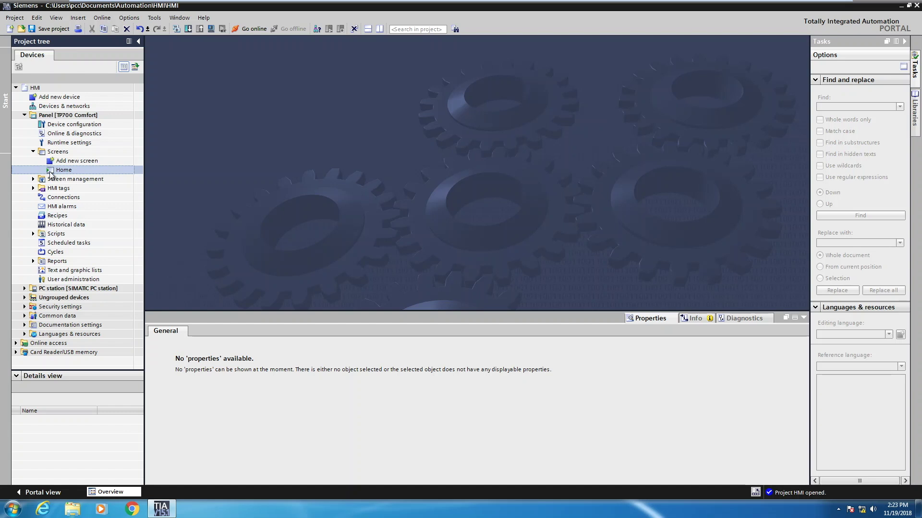
pyautogui.click(76, 161)
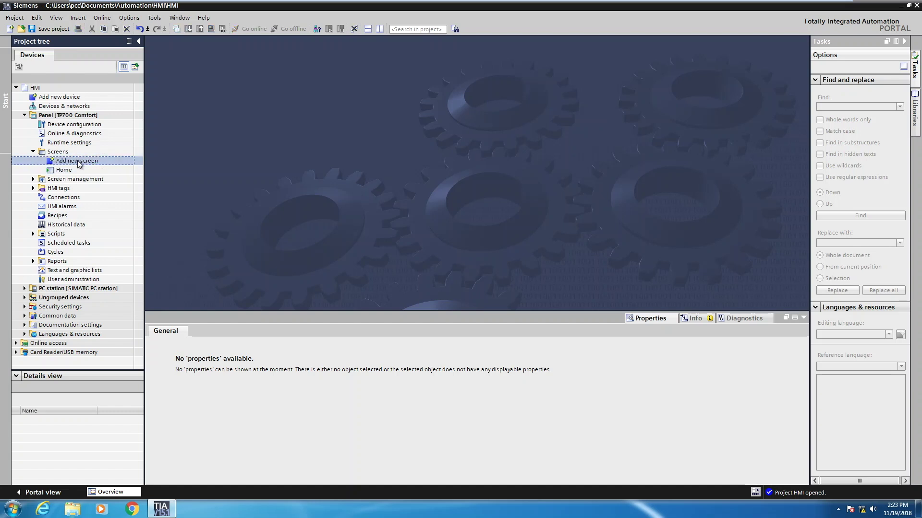
# Create a new screen and change its name from Screen_1 to Toolbox.
pyautogui.doubleClick(79, 162)
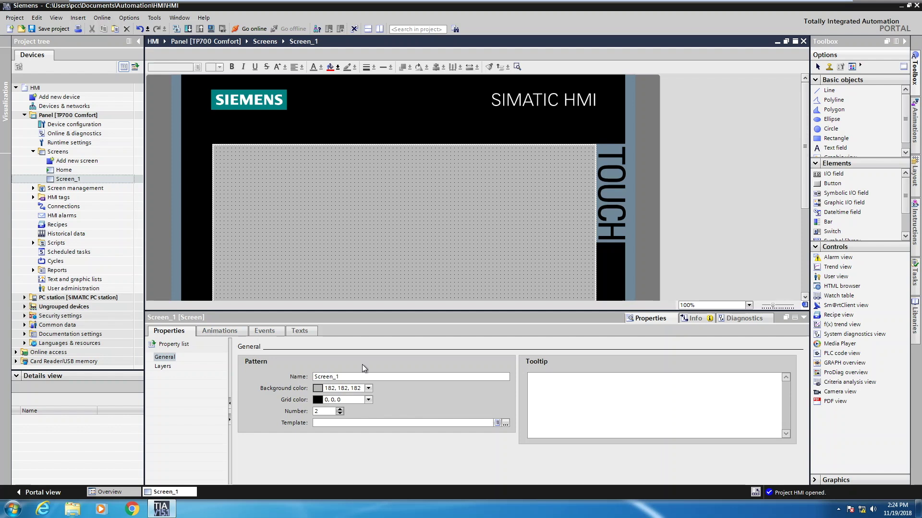
pyautogui.moveTo(340, 377); pyautogui.dragTo(282, 373)
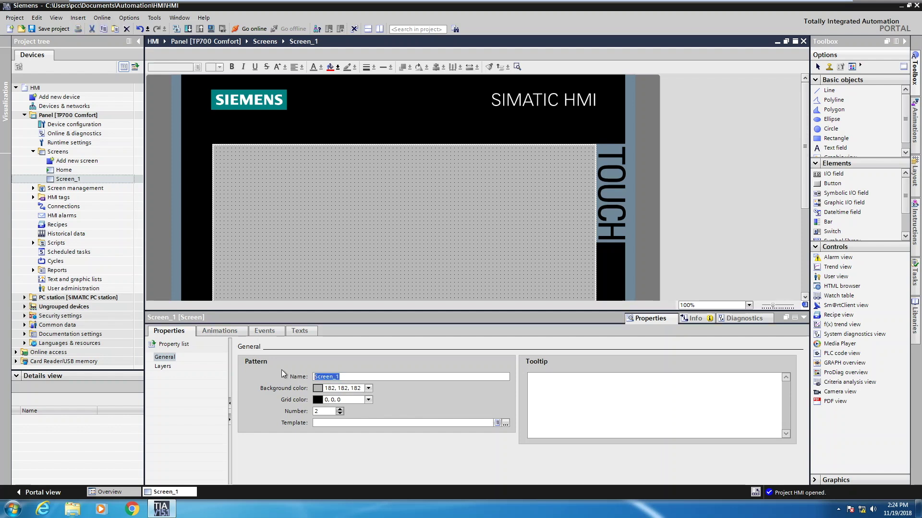
pyautogui.write('Toolbox')
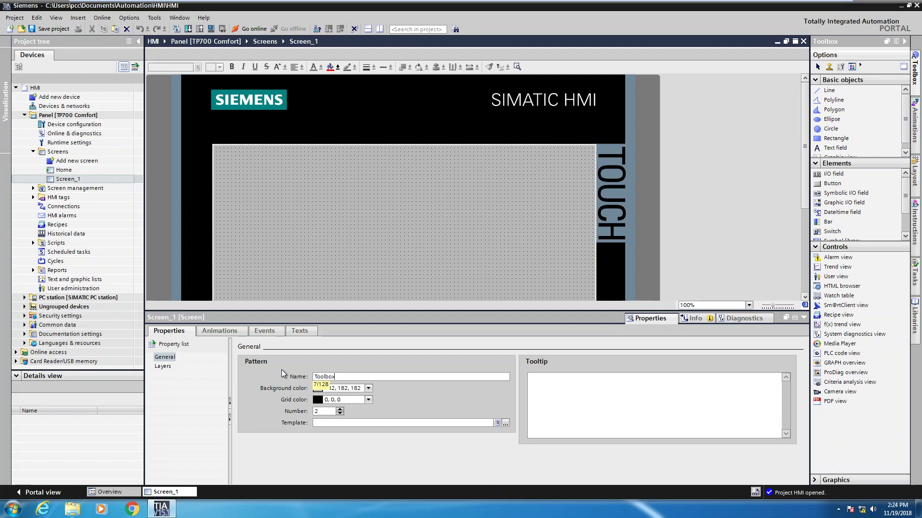
pyautogui.press('Return')
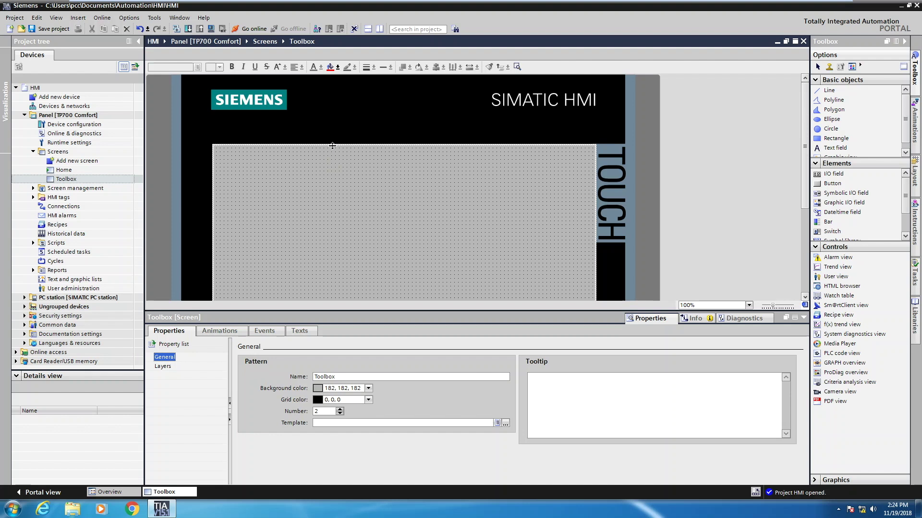
# Create a 50-high permanent area across the Toolbox screen's top and select it.
pyautogui.moveTo(332, 145); pyautogui.dragTo(336, 170)
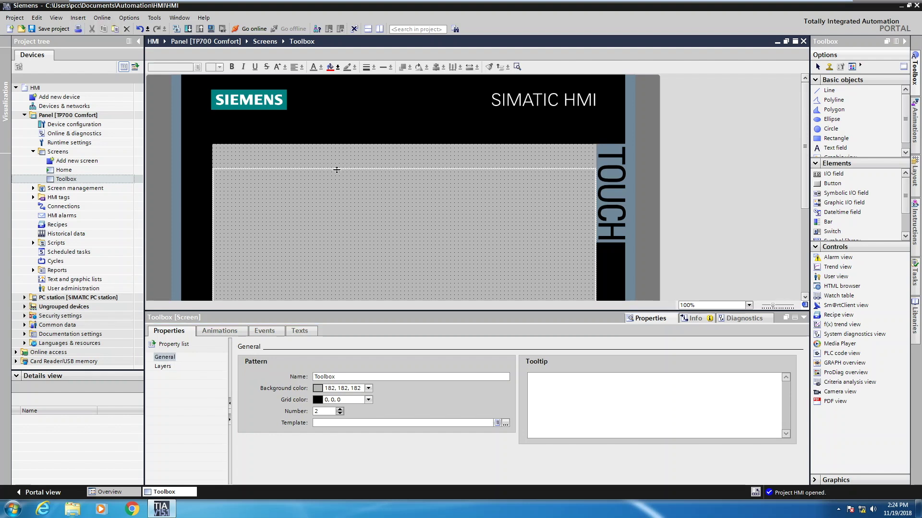
pyautogui.click(359, 155)
pyautogui.click(370, 201)
pyautogui.click(355, 163)
pyautogui.click(366, 194)
pyautogui.click(368, 158)
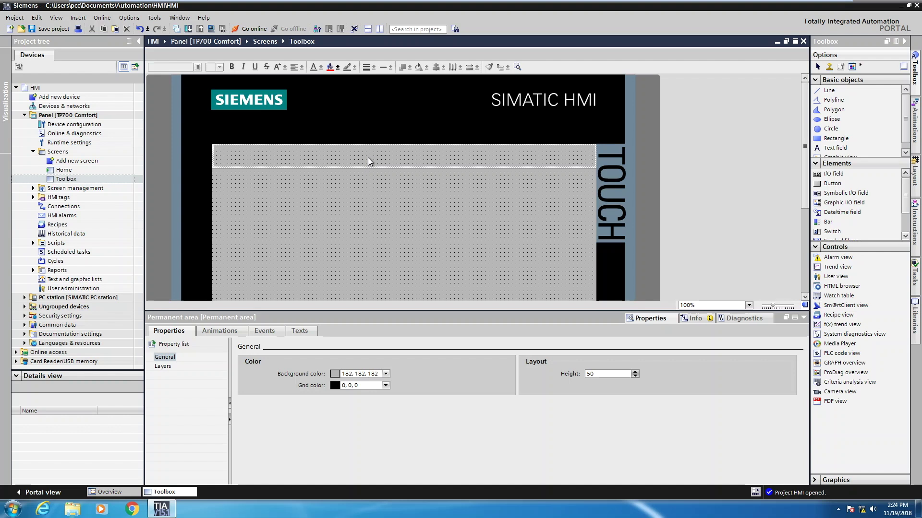
pyautogui.click(367, 188)
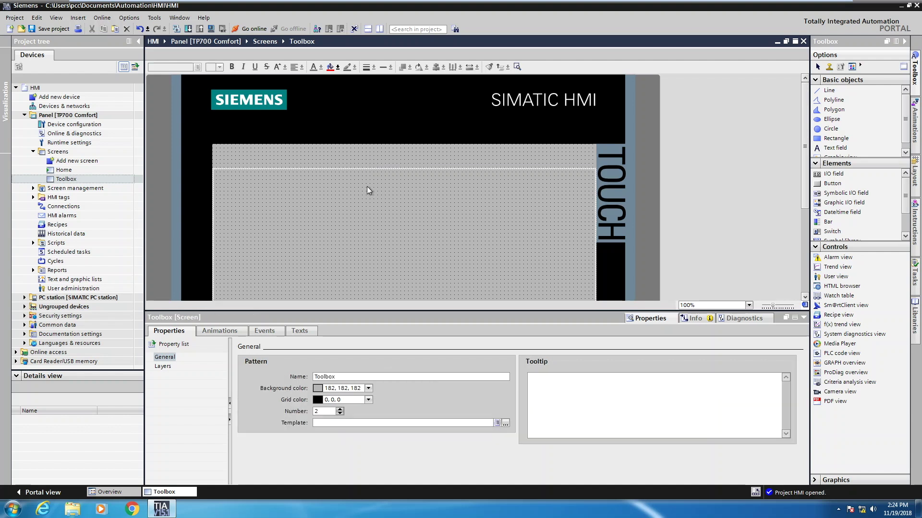
pyautogui.click(355, 158)
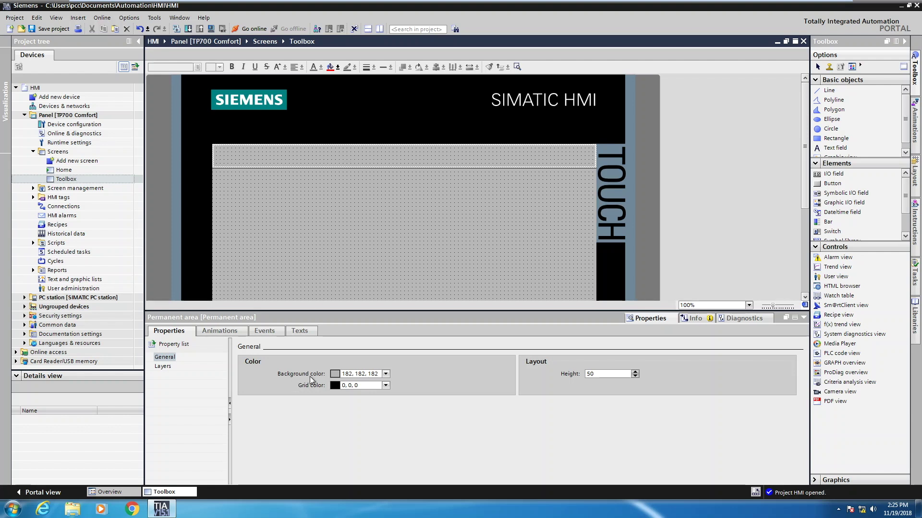
# Set the permanent area's background to light green (204, 255, 204) and height to 45.
pyautogui.click(385, 375)
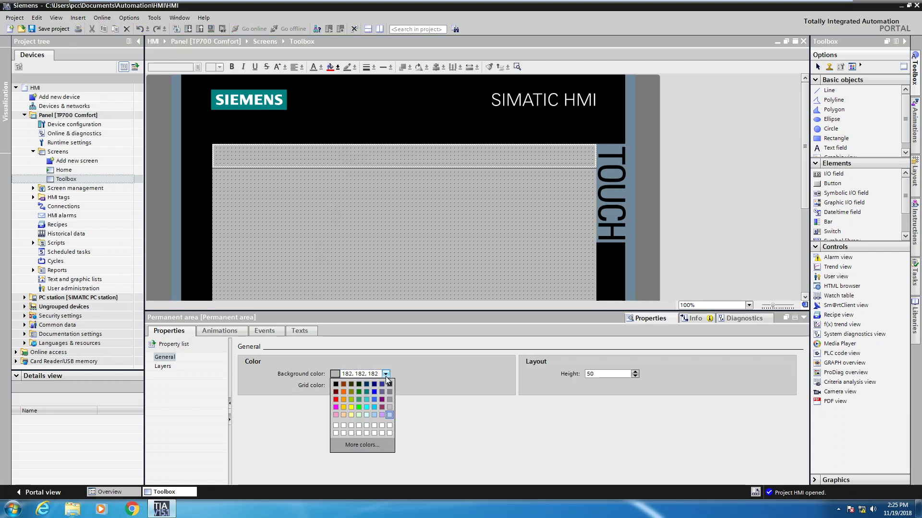
pyautogui.click(359, 415)
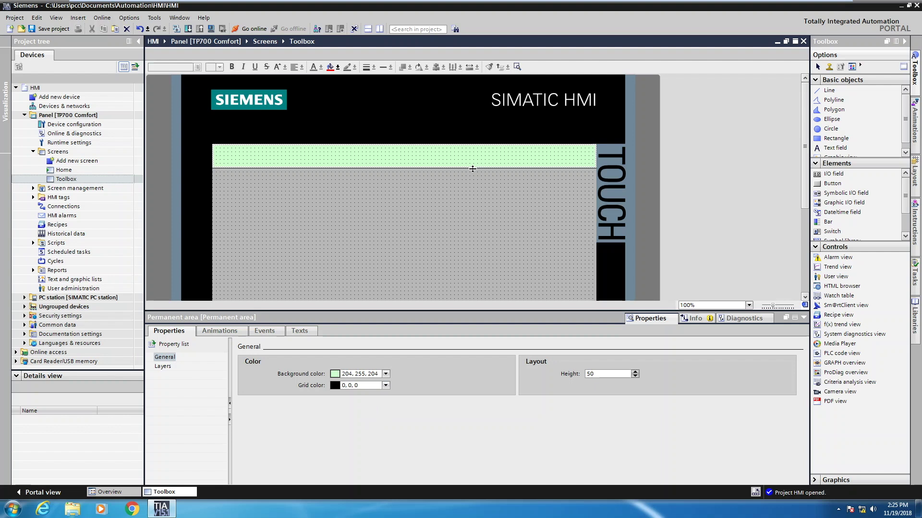
pyautogui.click(636, 377)
pyautogui.click(637, 376)
pyautogui.click(637, 376)
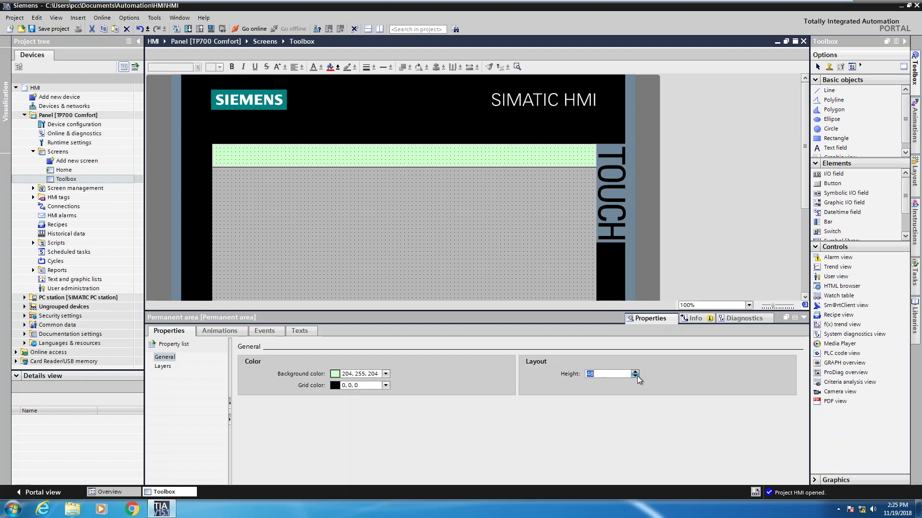
pyautogui.click(637, 376)
pyautogui.click(636, 376)
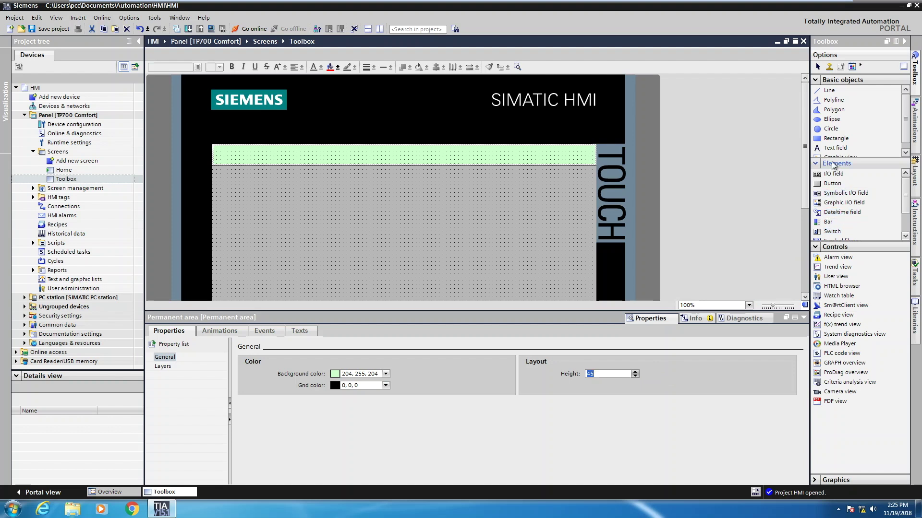
# Place a date/time field and a 'WinCC Comfort Panel Project' text field in the header.
pyautogui.click(835, 213)
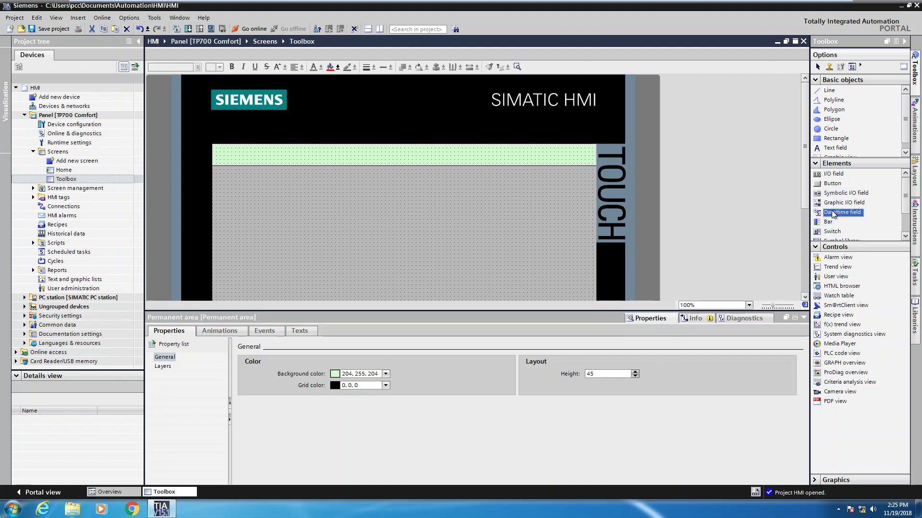
pyautogui.moveTo(835, 213); pyautogui.dragTo(274, 156)
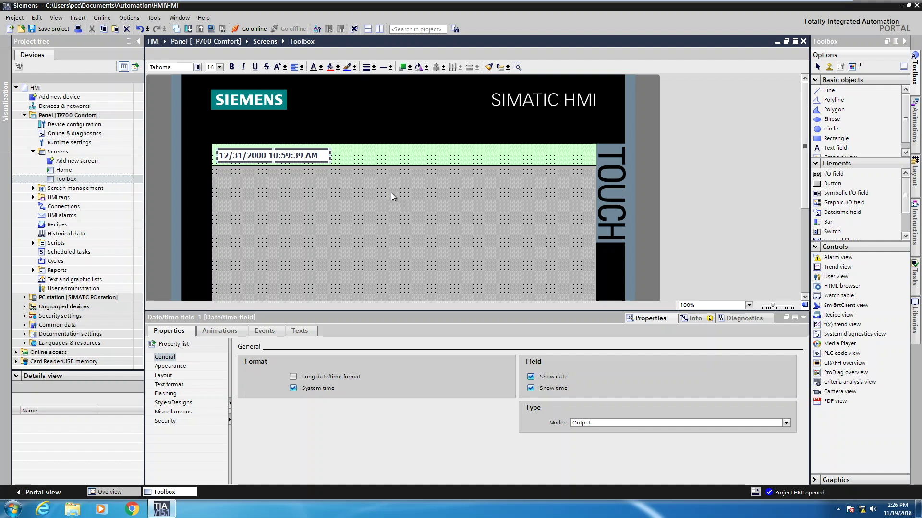
pyautogui.click(835, 148)
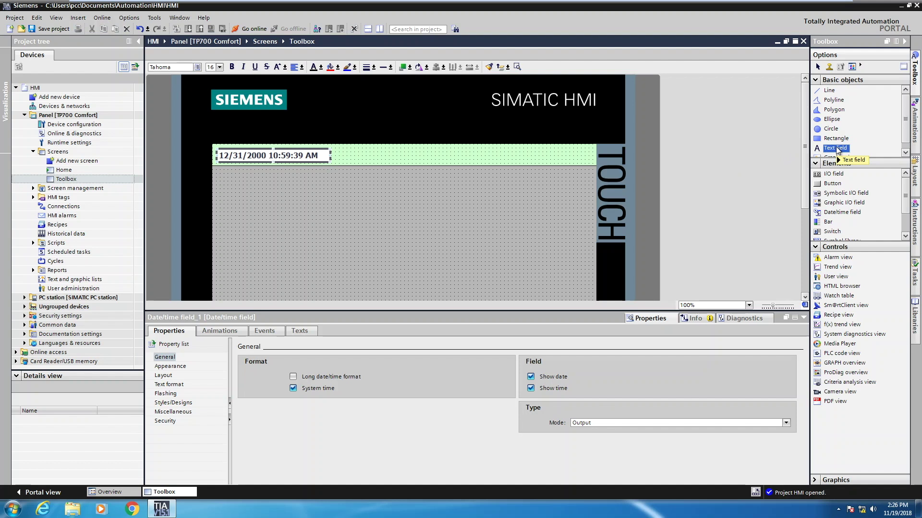
pyautogui.moveTo(838, 150); pyautogui.dragTo(354, 158)
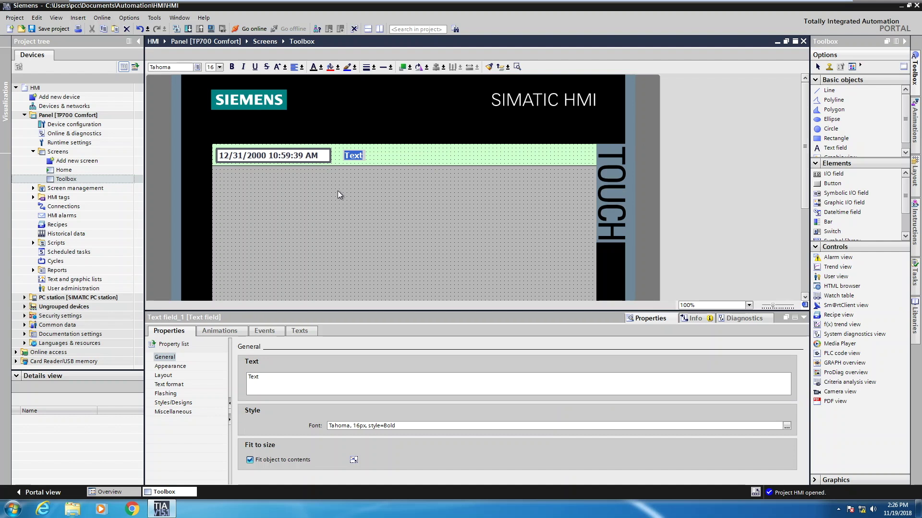
pyautogui.click(272, 377)
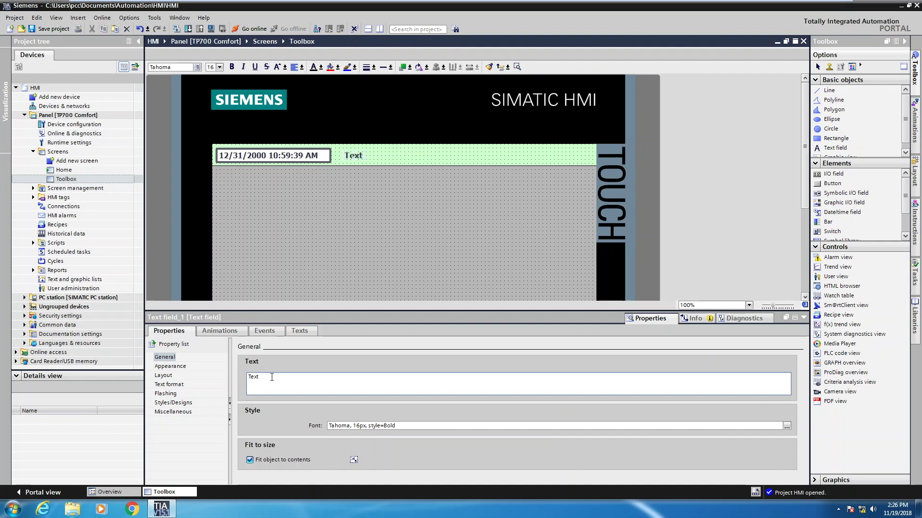
pyautogui.press('BackSpace')
pyautogui.press('BackSpace')
pyautogui.press('BackSpace')
pyautogui.press('BackSpace')
pyautogui.write('WinCC Co')
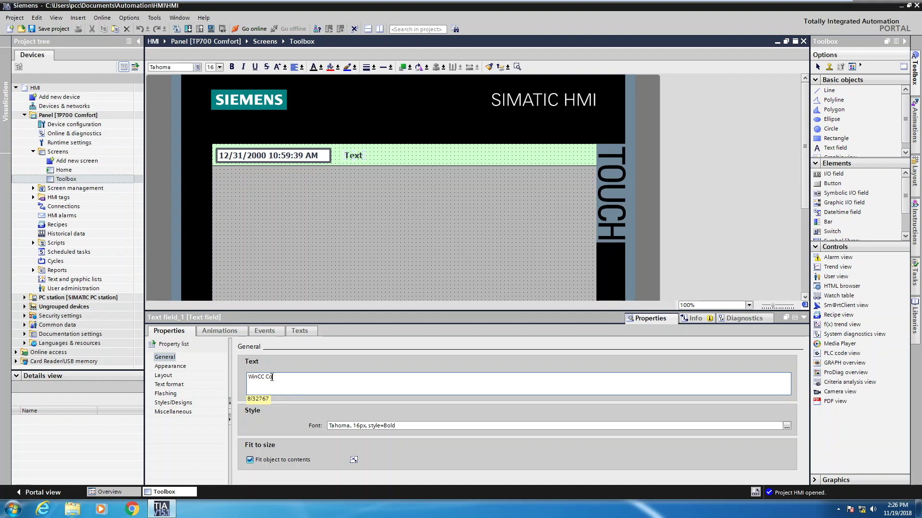
pyautogui.write('mfort Panel Project')
pyautogui.press('Tab')
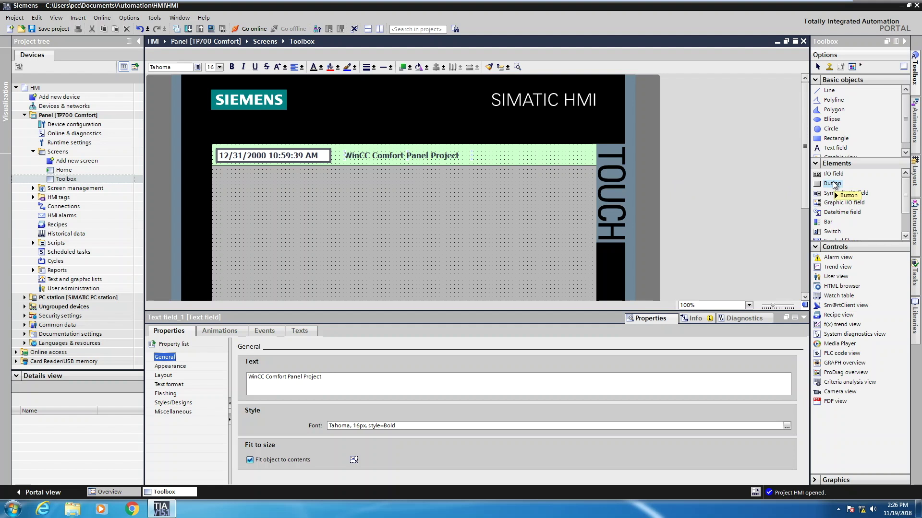
# Drop a button at the header bar's right end and label it Exit.
pyautogui.moveTo(833, 183)
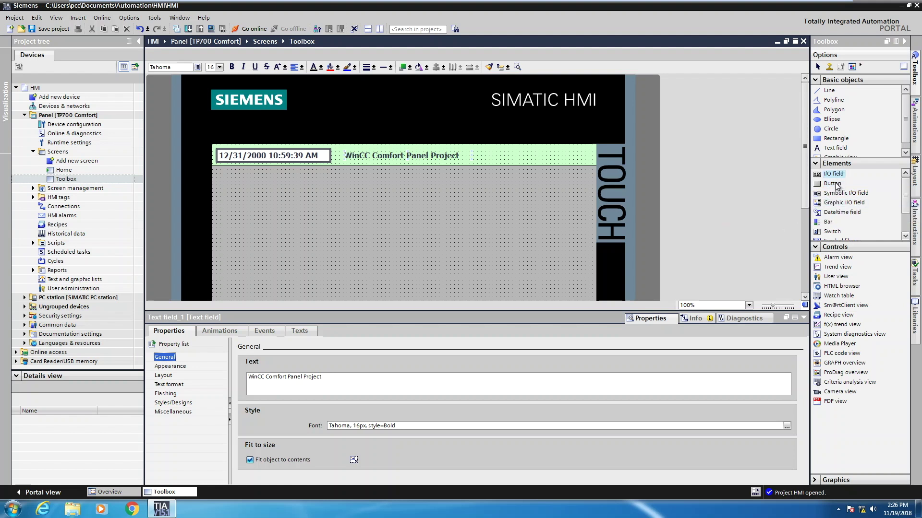
pyautogui.moveTo(834, 184); pyautogui.dragTo(592, 161)
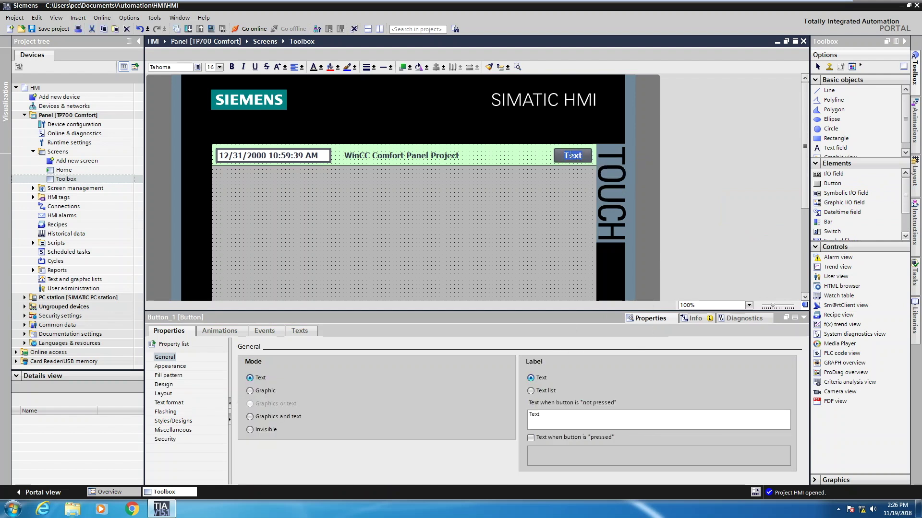
pyautogui.write('Exit')
pyautogui.press('Return')
# Assign the StopRuntime function to the Exit button's Press event.
pyautogui.click(265, 331)
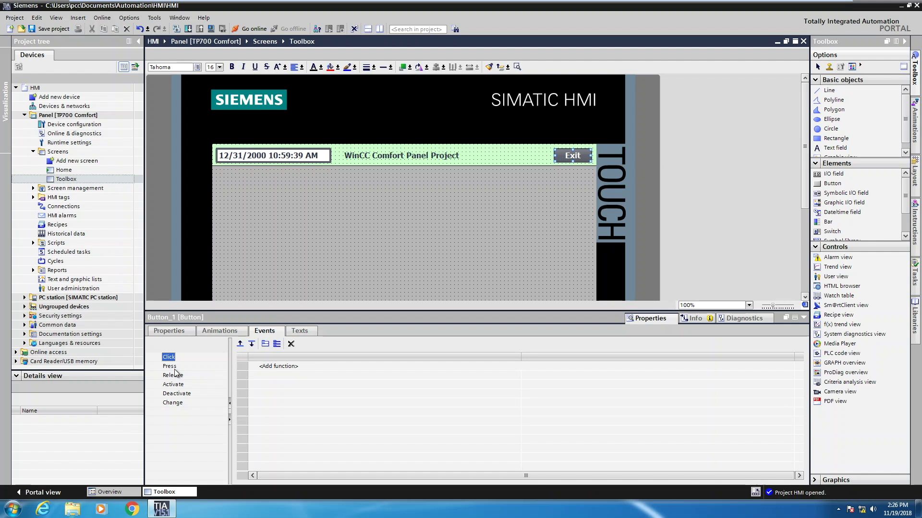
pyautogui.click(170, 366)
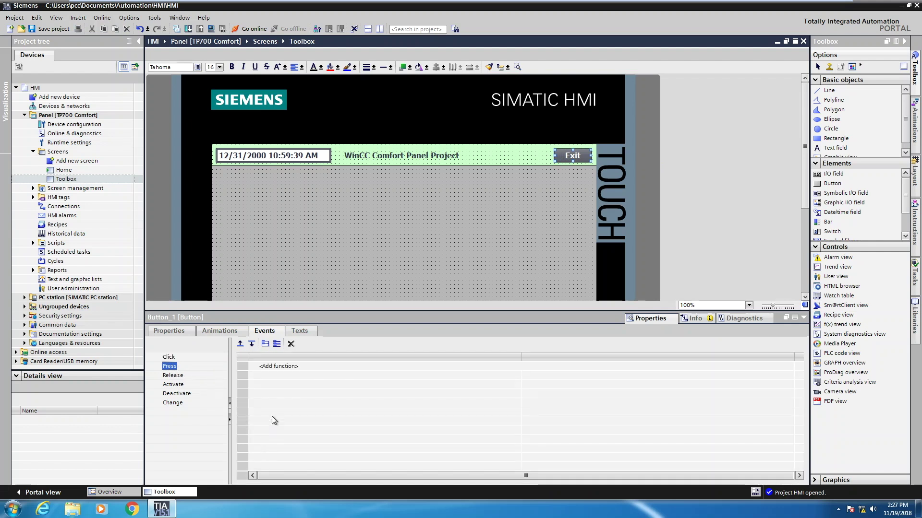
pyautogui.click(276, 367)
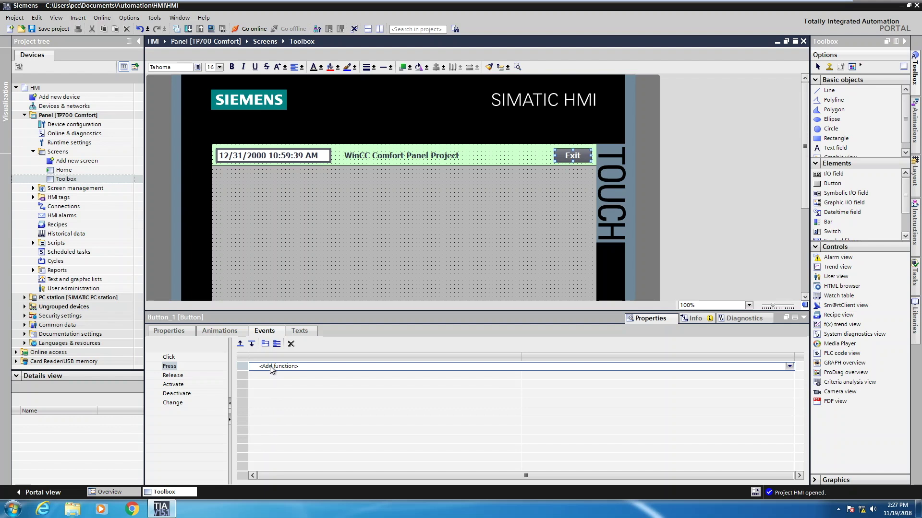
pyautogui.write('Stop')
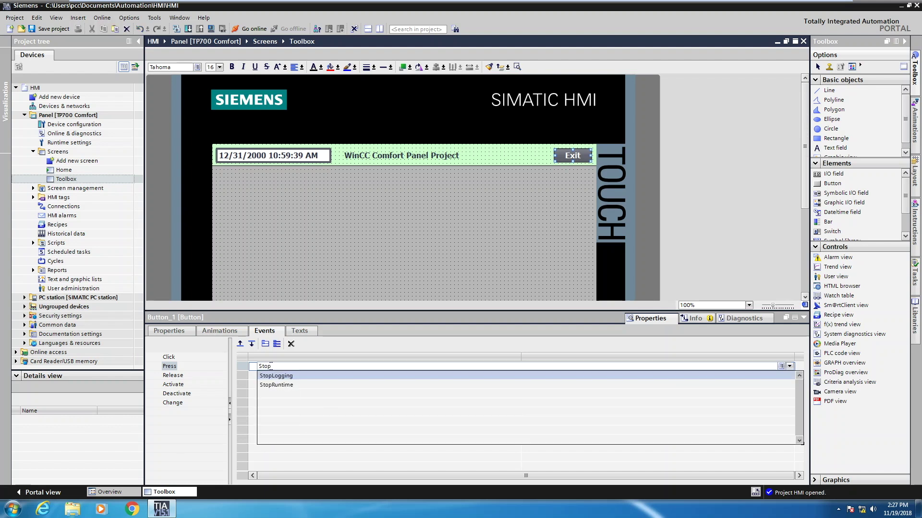
pyautogui.click(281, 385)
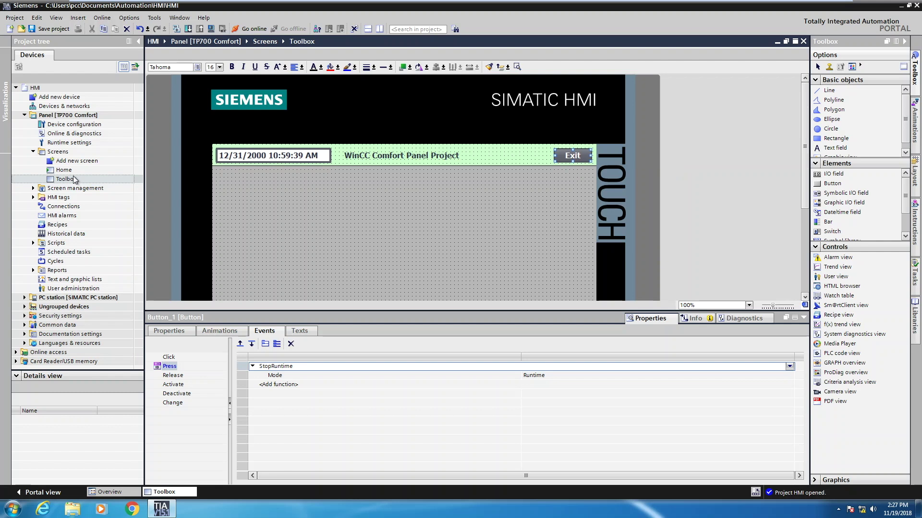
# Open the Home screen, then switch back to the Toolbox screen.
pyautogui.doubleClick(64, 169)
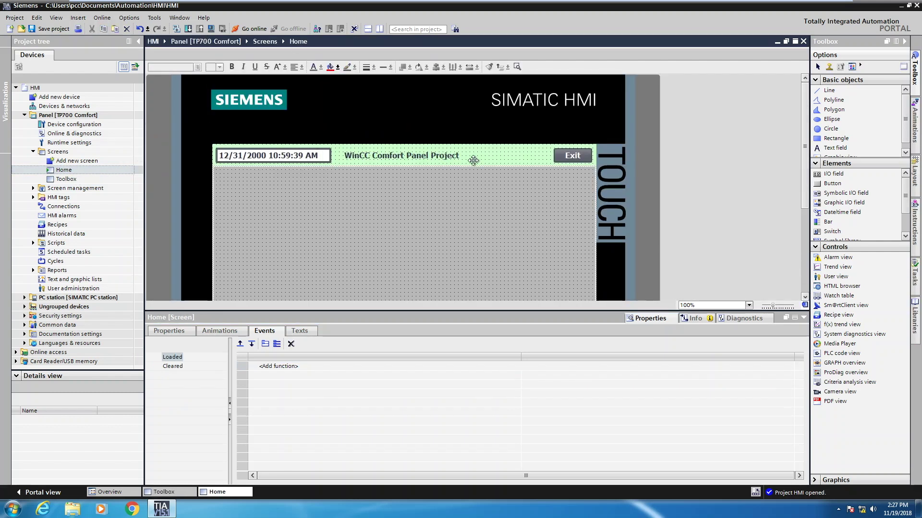
pyautogui.doubleClick(78, 180)
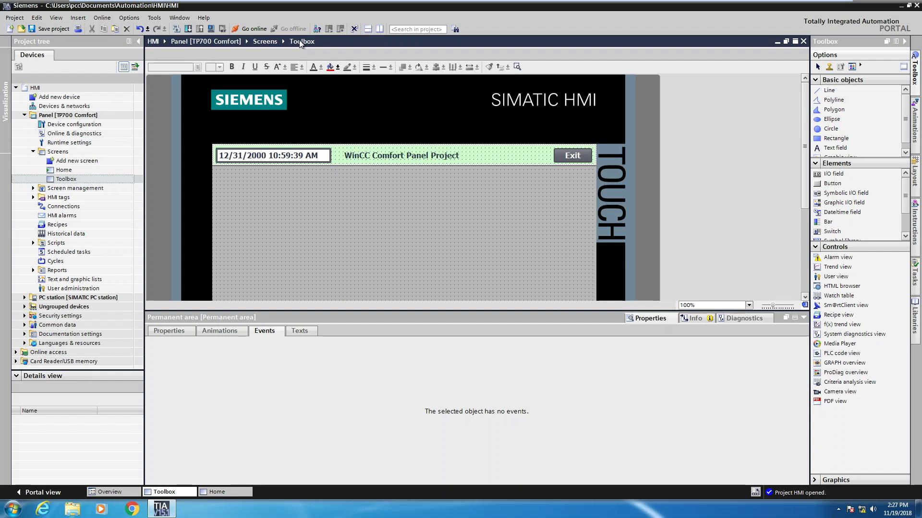
# Add a 'Toolbox Screen' text label near the screen's upper right and copy it.
pyautogui.click(820, 151)
pyautogui.click(523, 174)
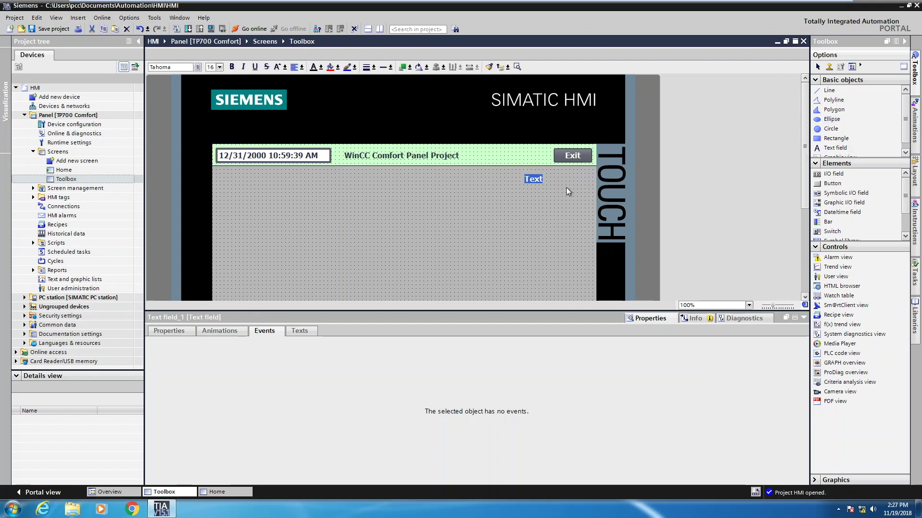
pyautogui.write('Toolbox Screen')
pyautogui.press('Escape')
pyautogui.rightClick(548, 179)
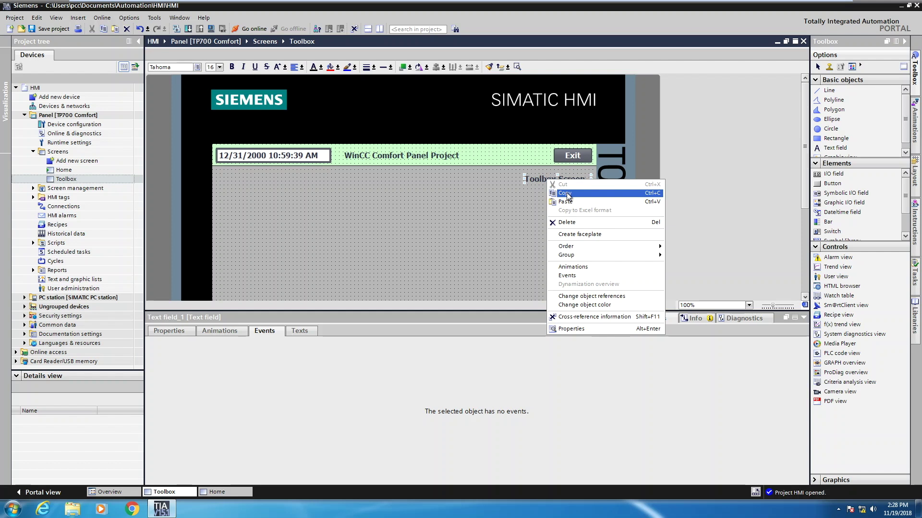
pyautogui.click(567, 194)
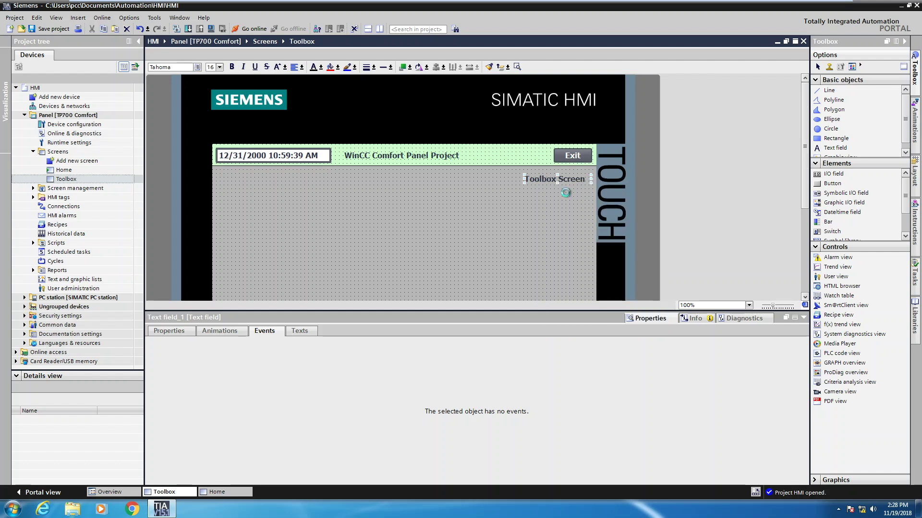
# Paste the copied label onto the Home screen and retype its text as 'Home Screen'.
pyautogui.doubleClick(66, 170)
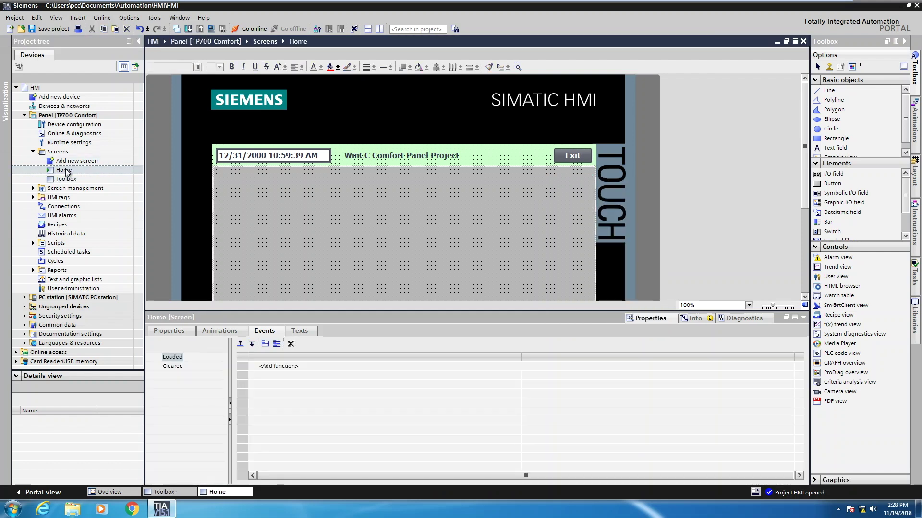
pyautogui.rightClick(480, 180)
pyautogui.click(495, 197)
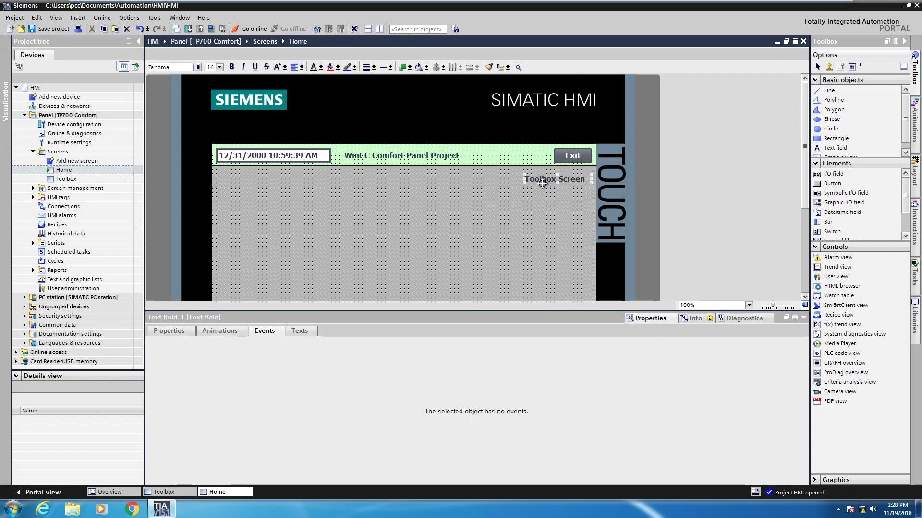
pyautogui.doubleClick(540, 180)
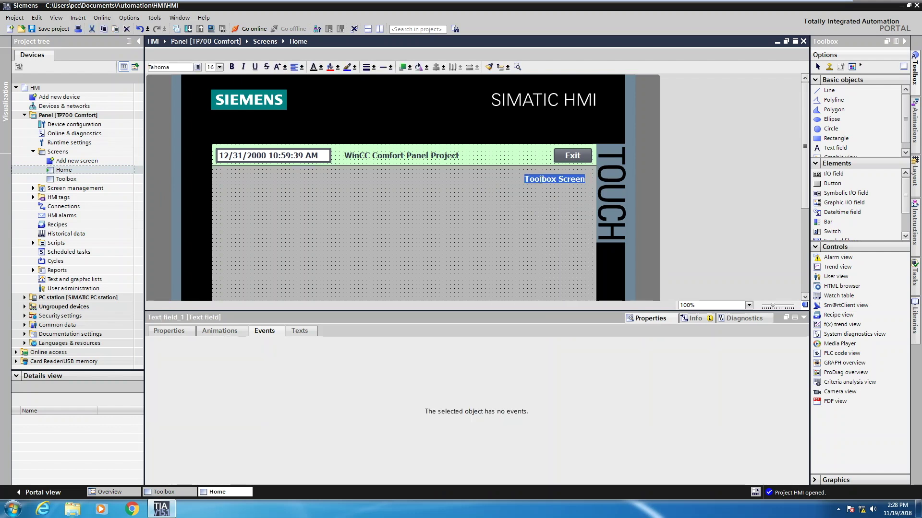
pyautogui.write('Home ')
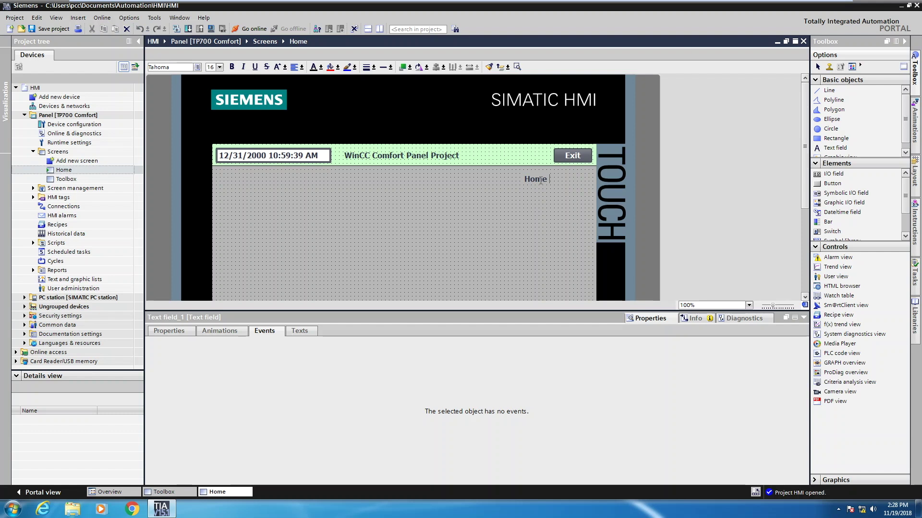
pyautogui.write('Screen')
# Rename Template_1 under Screen management > Templates to ScrNav.
pyautogui.click(33, 188)
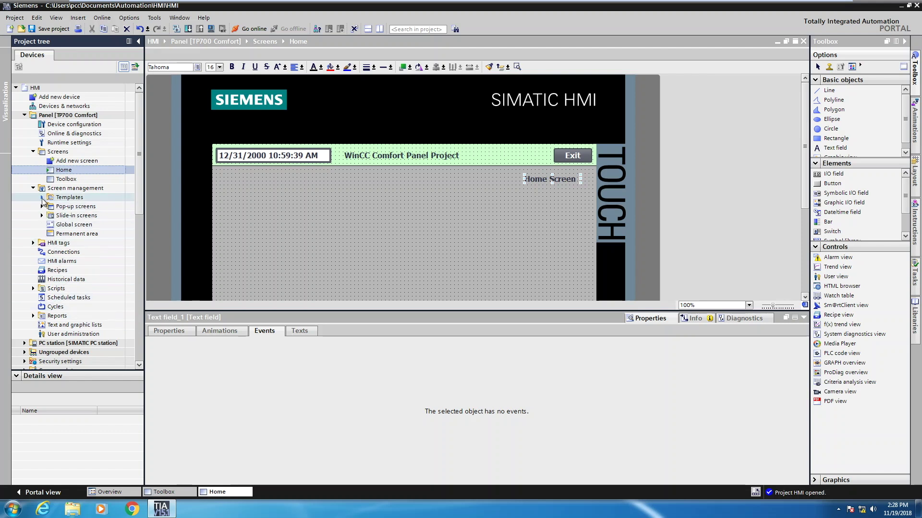
pyautogui.click(42, 198)
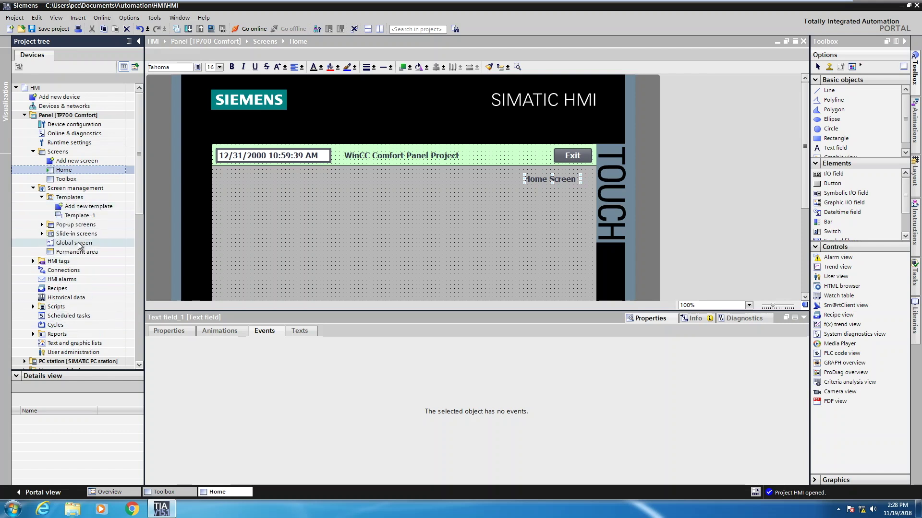
pyautogui.rightClick(85, 216)
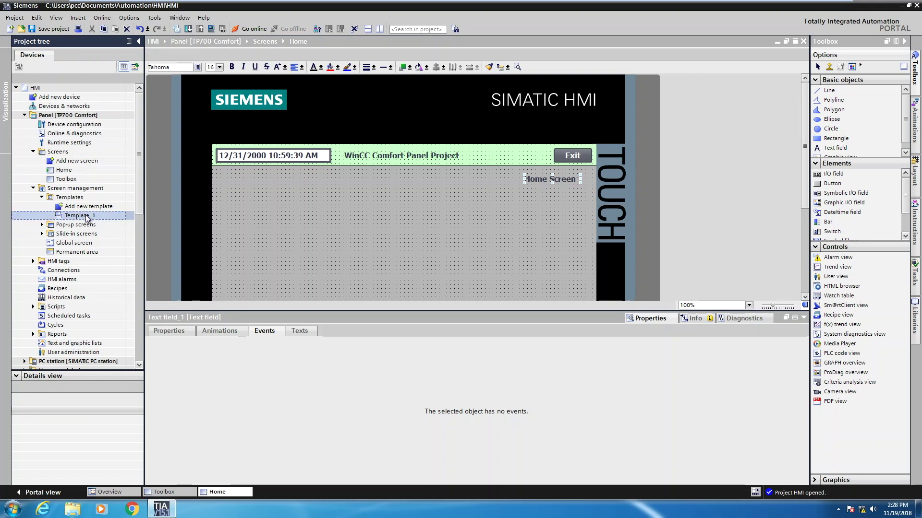
pyautogui.click(114, 262)
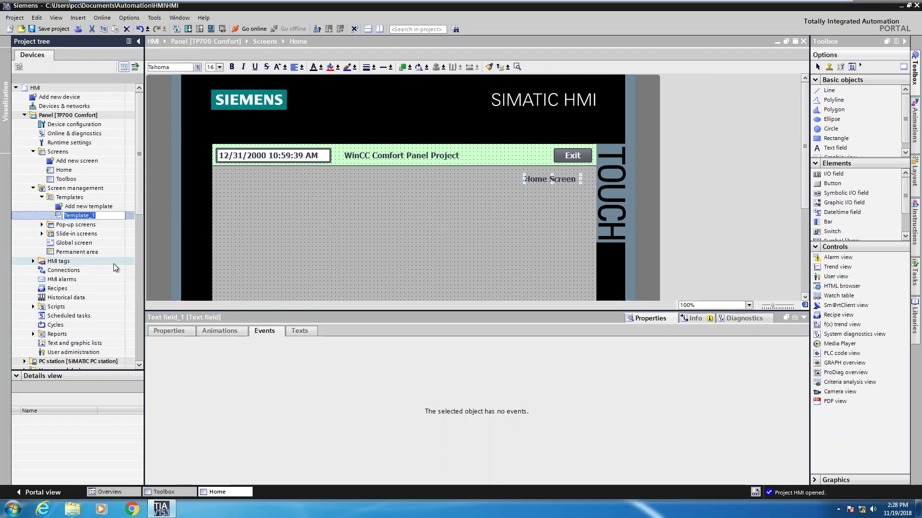
pyautogui.write('ScrNav')
pyautogui.press('Return')
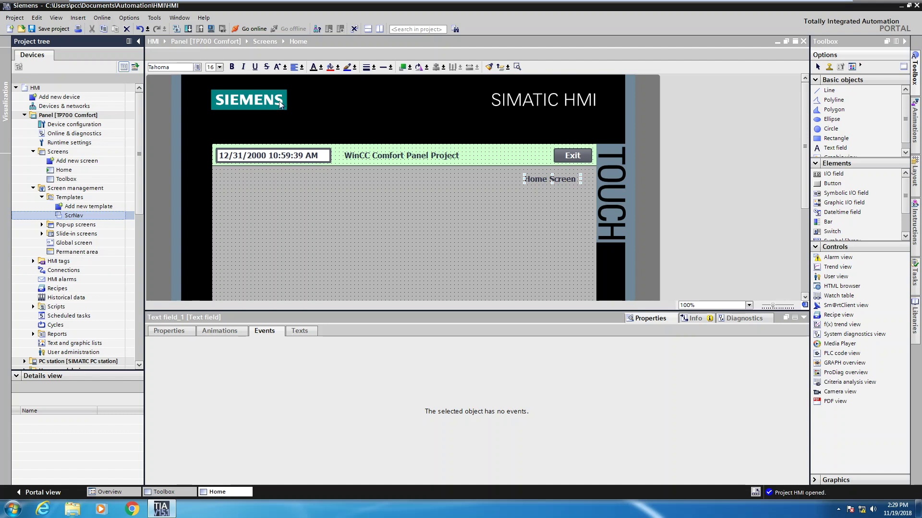
pyautogui.click(311, 45)
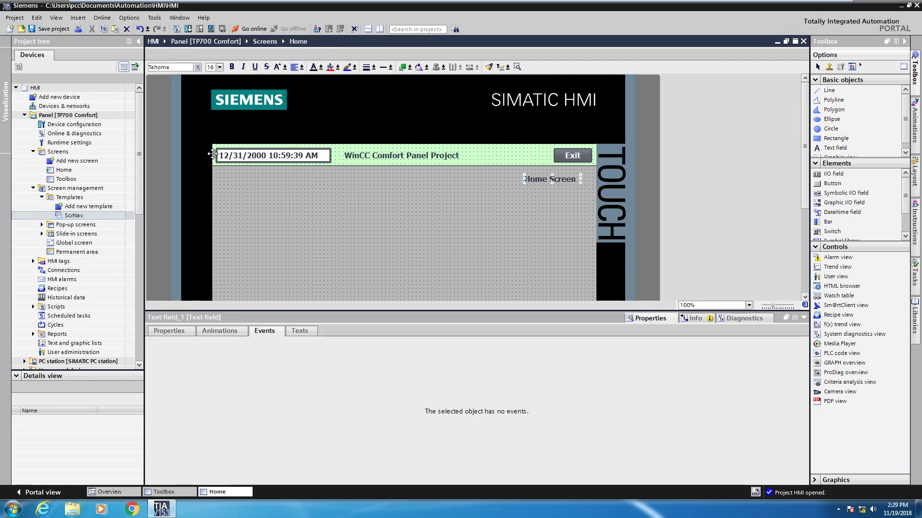
# Drag the Home and Toolbox screens onto the ScrNav template's bottom as ActivateScreen buttons.
pyautogui.doubleClick(78, 216)
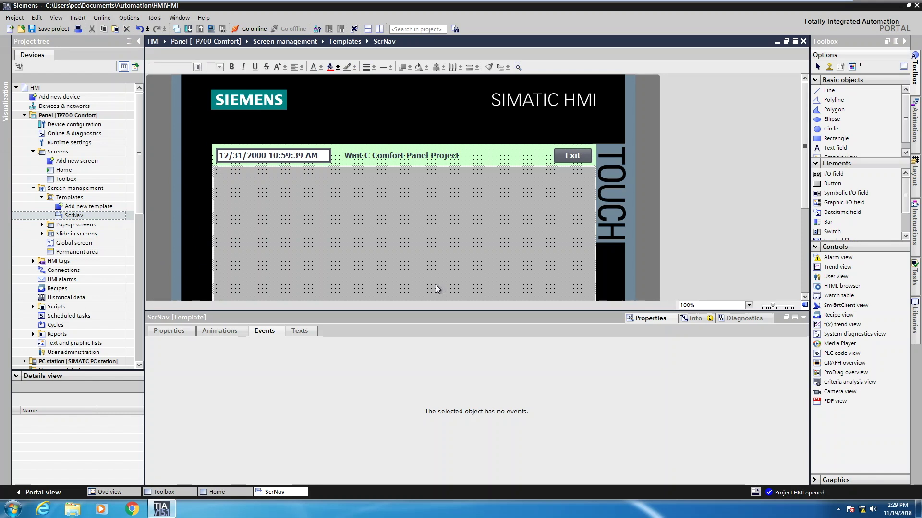
pyautogui.moveTo(808, 139); pyautogui.dragTo(807, 168)
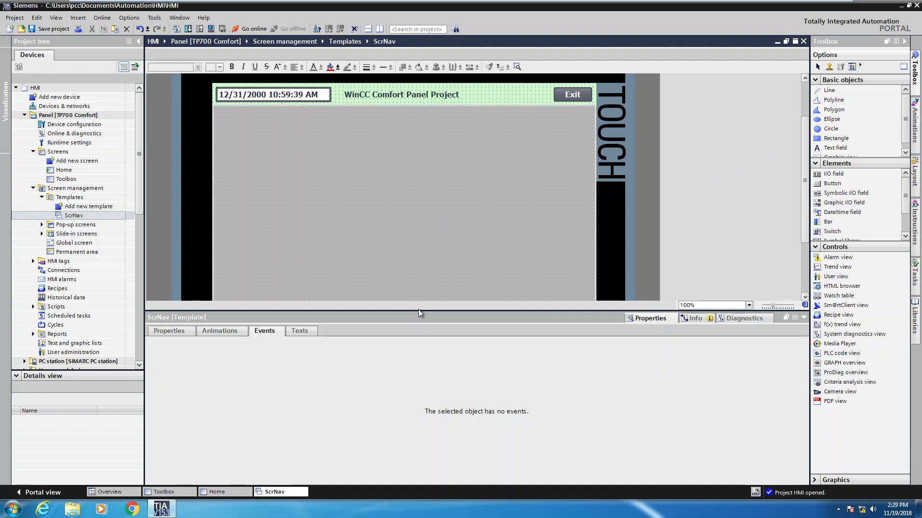
pyautogui.moveTo(419, 313); pyautogui.dragTo(419, 356)
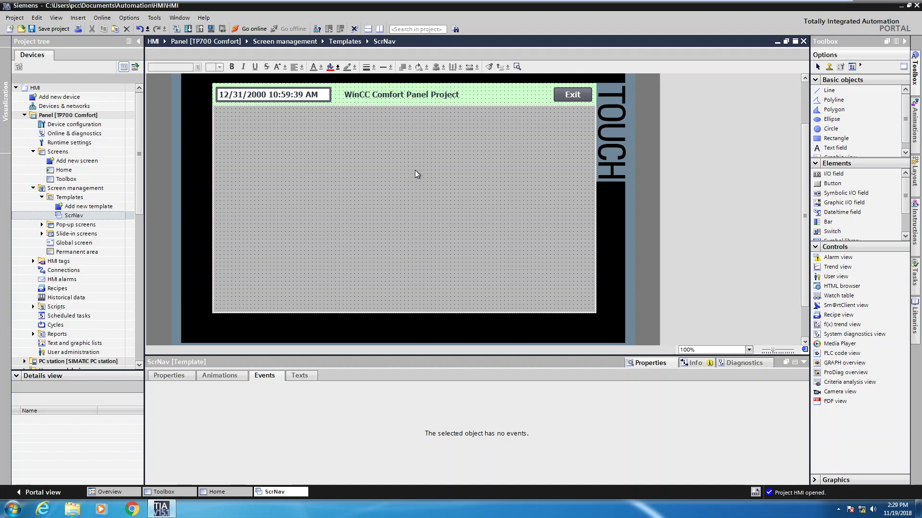
pyautogui.click(64, 171)
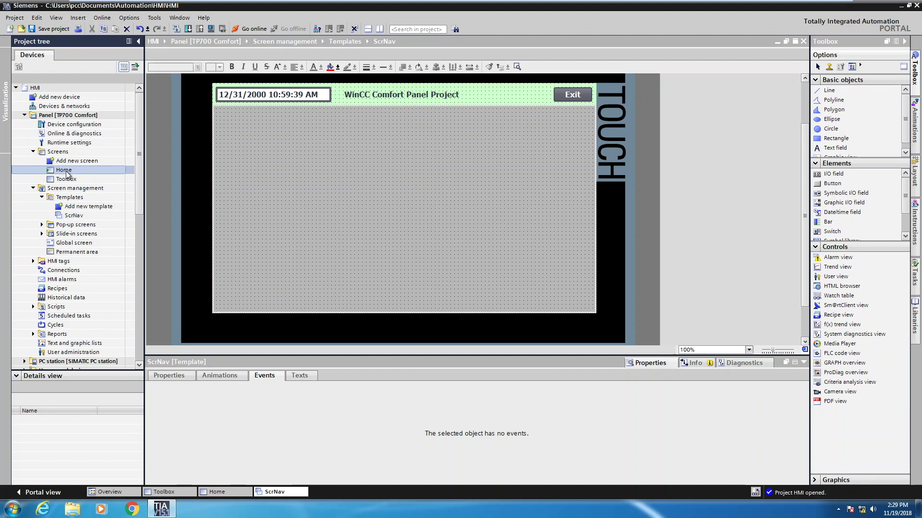
pyautogui.moveTo(63, 172); pyautogui.dragTo(261, 305)
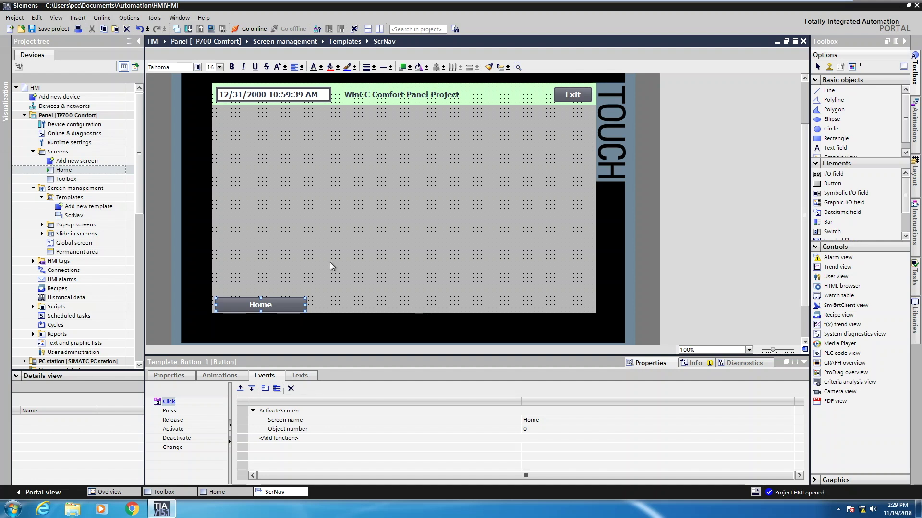
pyautogui.click(68, 180)
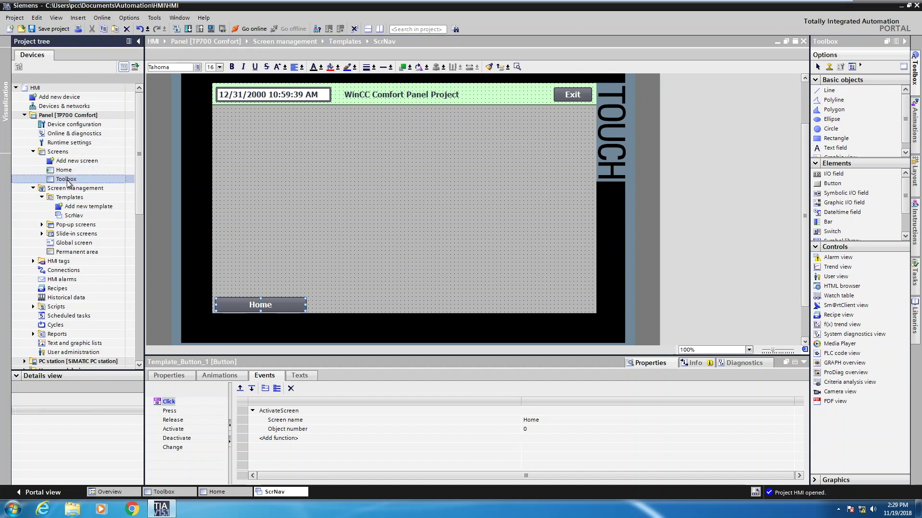
pyautogui.moveTo(67, 183); pyautogui.dragTo(393, 320)
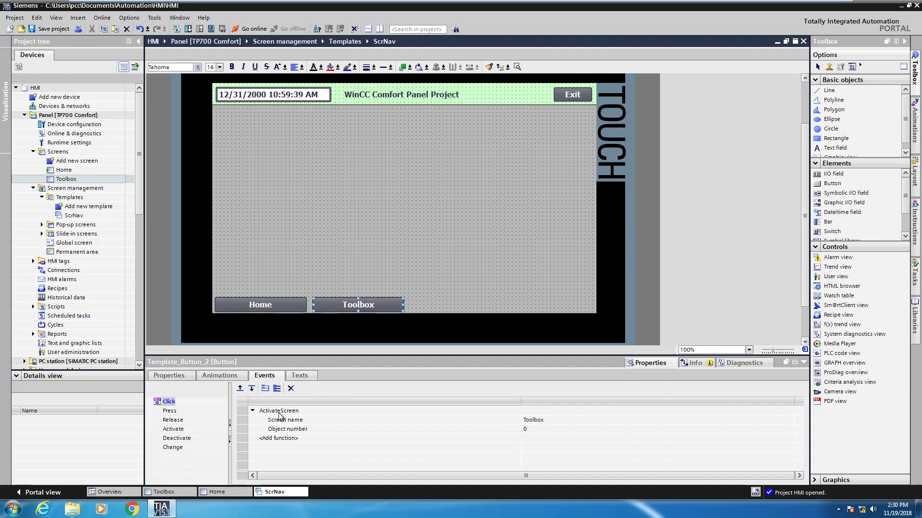
pyautogui.click(272, 308)
# Drag the ScrNav template onto the Home screen and confirm its General > Template property.
pyautogui.doubleClick(64, 170)
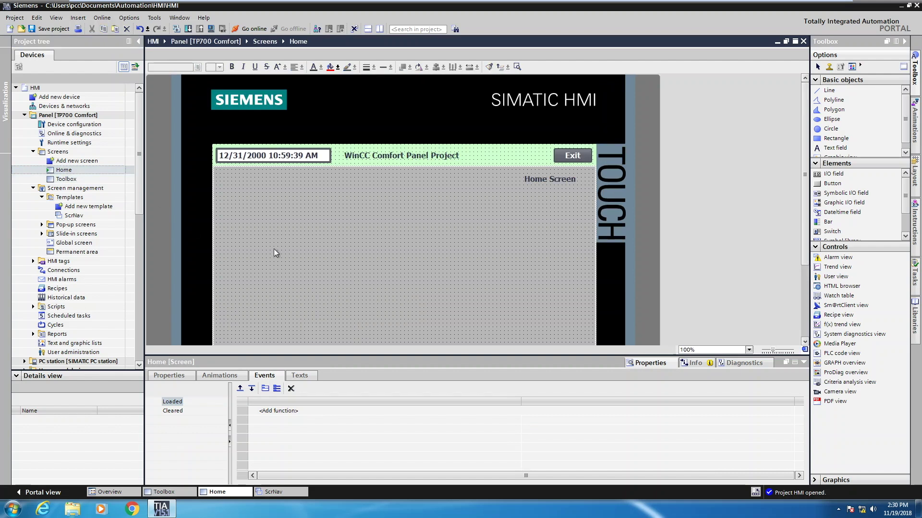
pyautogui.moveTo(805, 167); pyautogui.dragTo(804, 214)
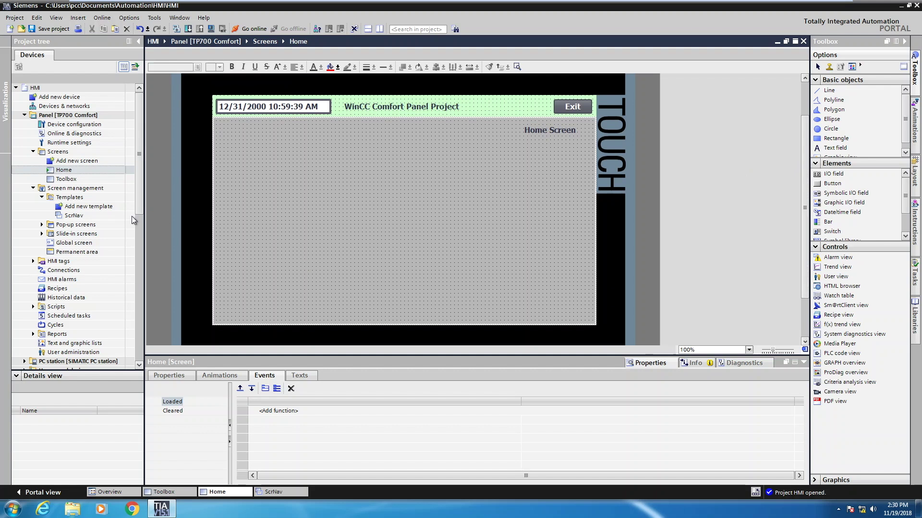
pyautogui.click(73, 216)
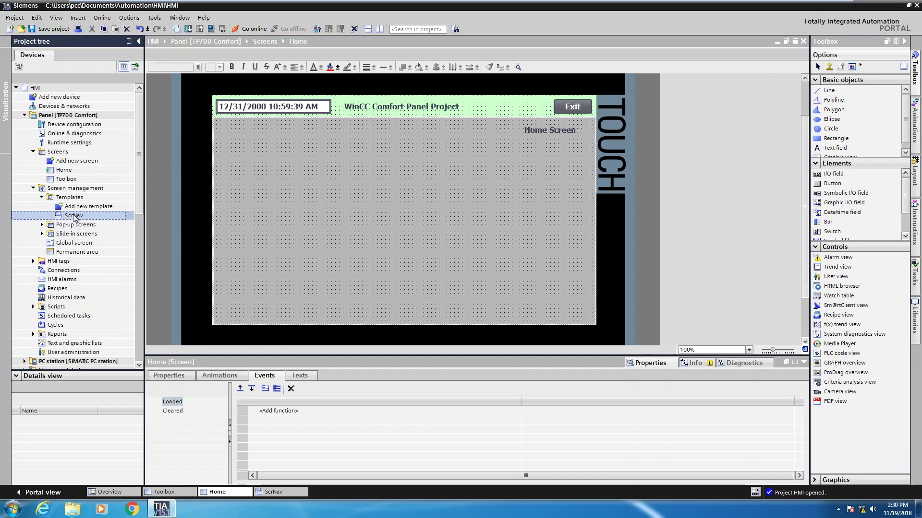
pyautogui.moveTo(74, 217); pyautogui.dragTo(366, 231)
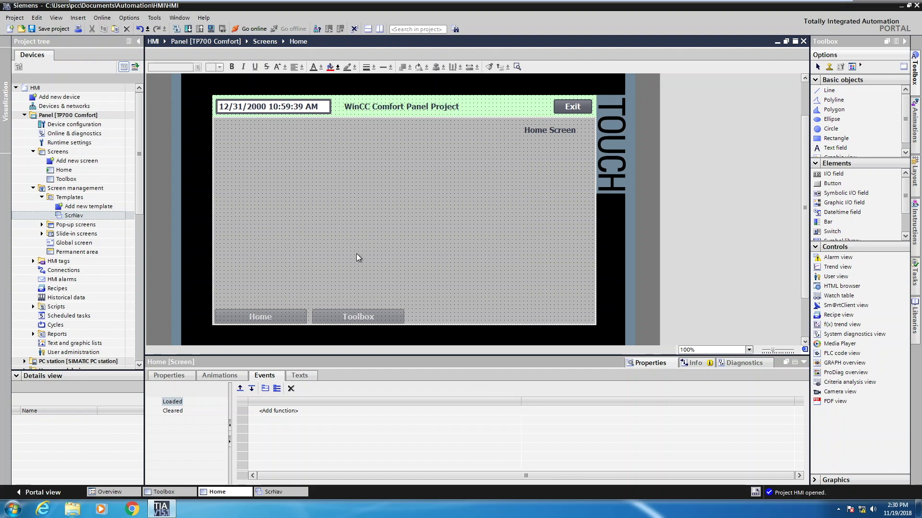
pyautogui.click(168, 375)
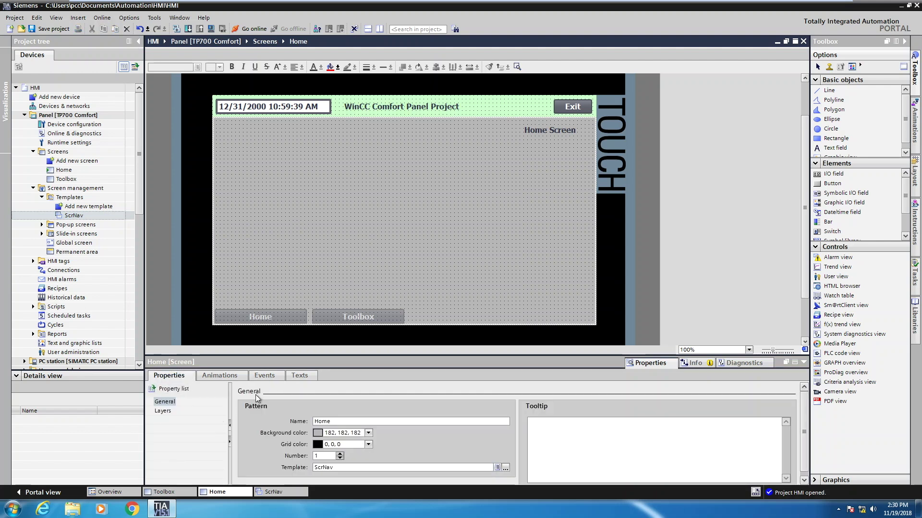
pyautogui.click(347, 469)
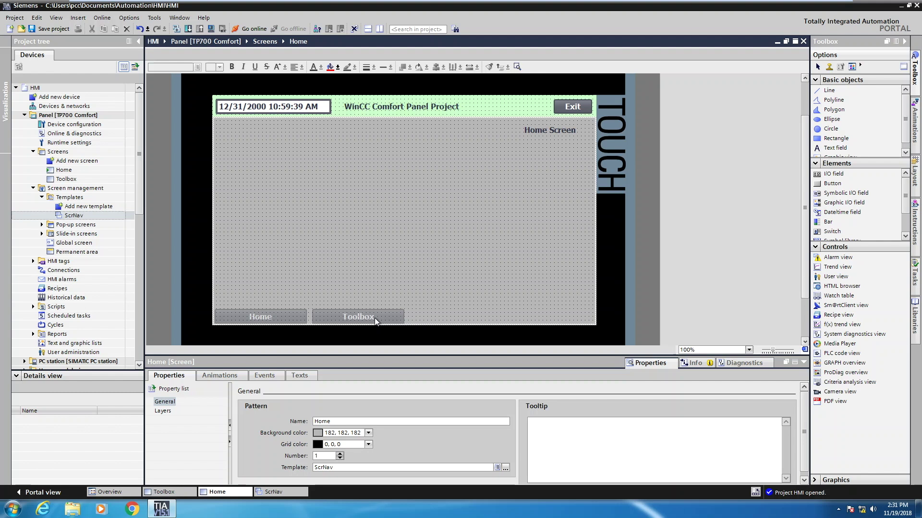
# Set the Toolbox screen's Template property to ScrNav from the template list.
pyautogui.doubleClick(65, 180)
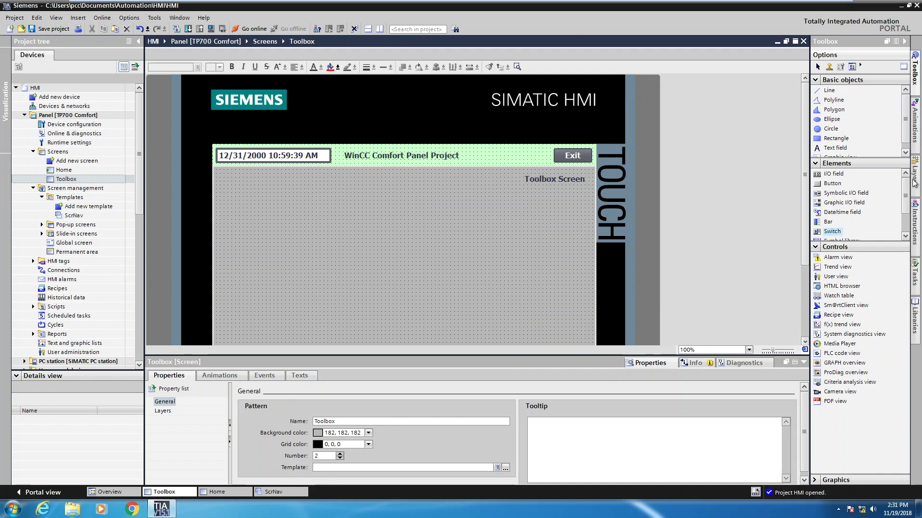
pyautogui.scroll(-3, 689, 277)
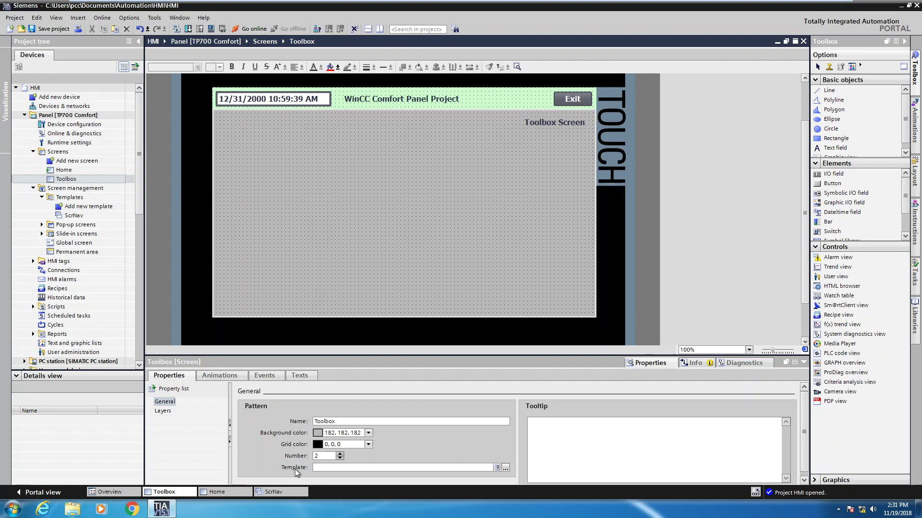
pyautogui.click(506, 469)
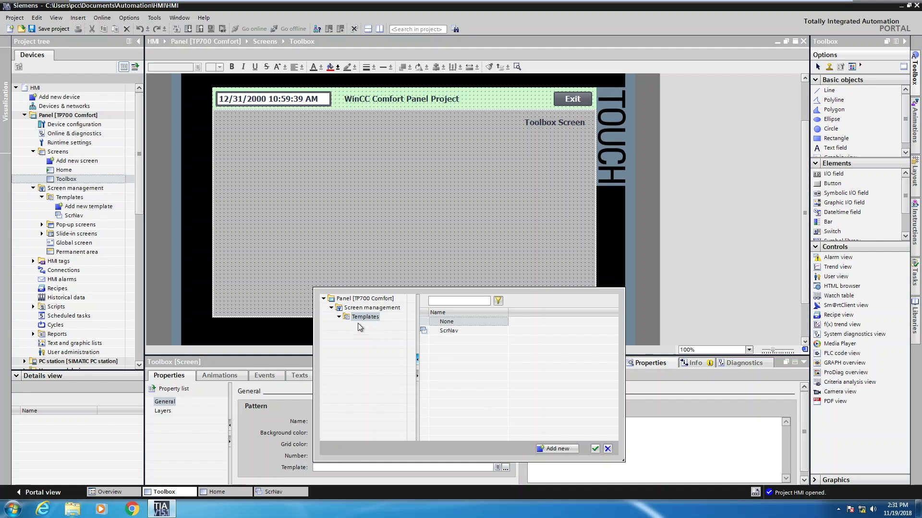
pyautogui.click(449, 332)
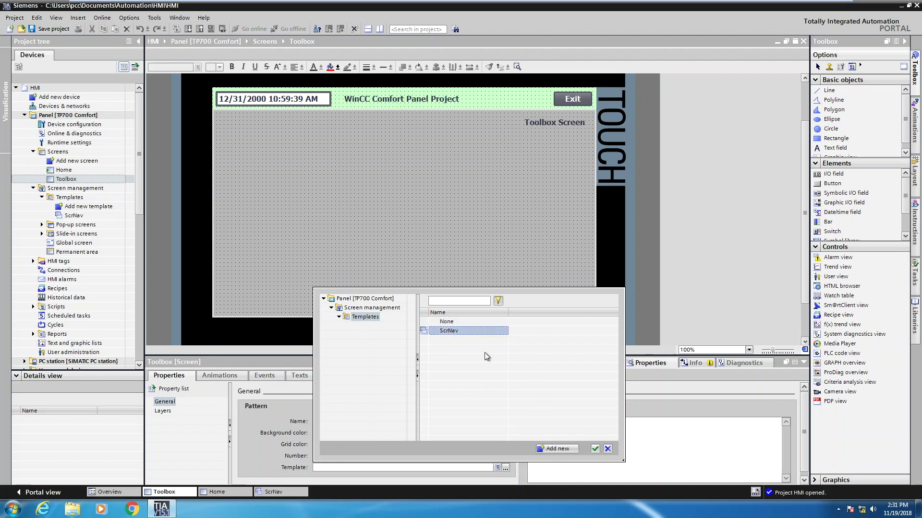
pyautogui.click(594, 449)
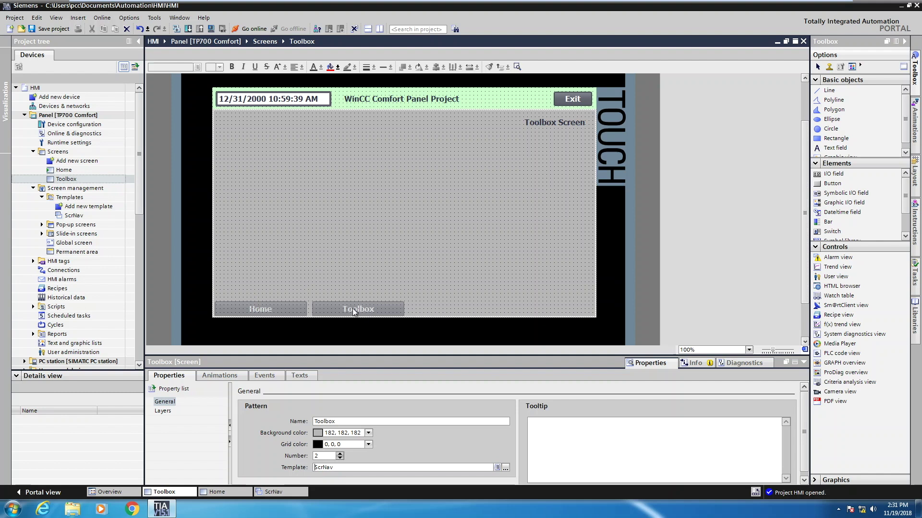
pyautogui.click(79, 117)
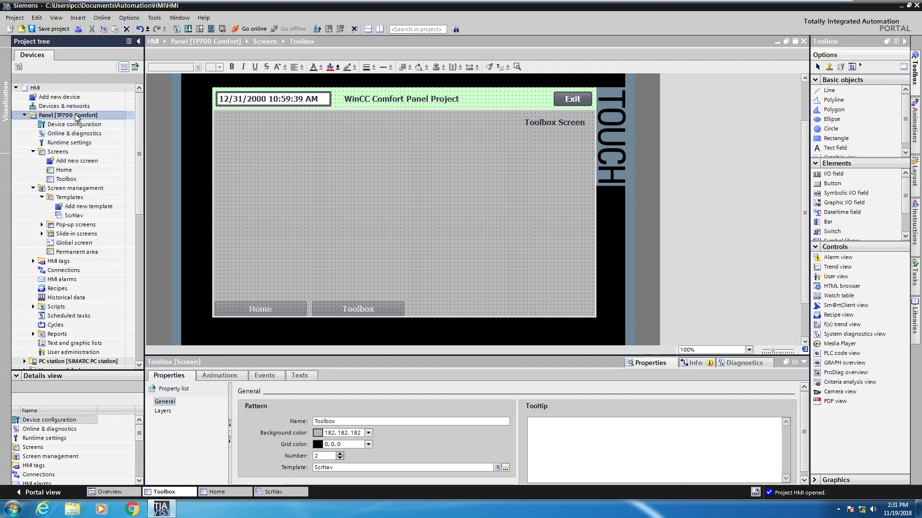
# Run the panel simulation, switch to Toolbox and back to Home, then exit runtime.
pyautogui.click(211, 30)
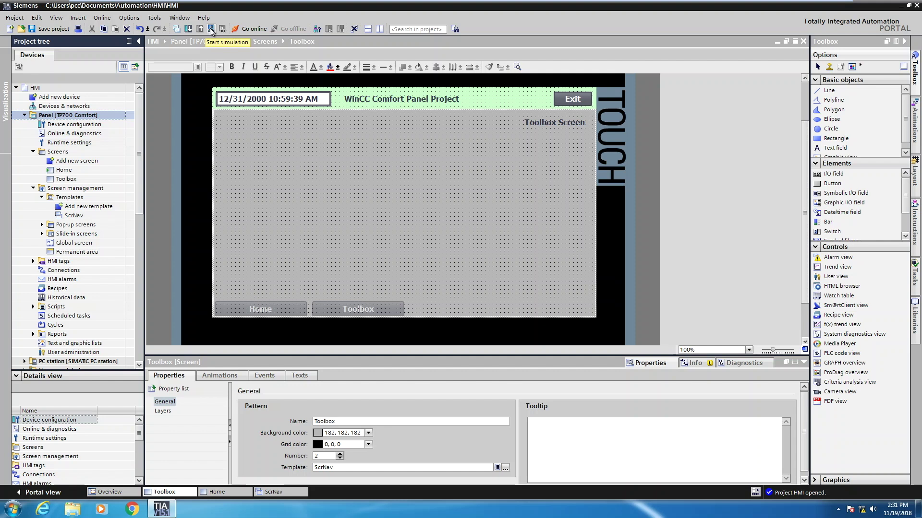
pyautogui.click(211, 30)
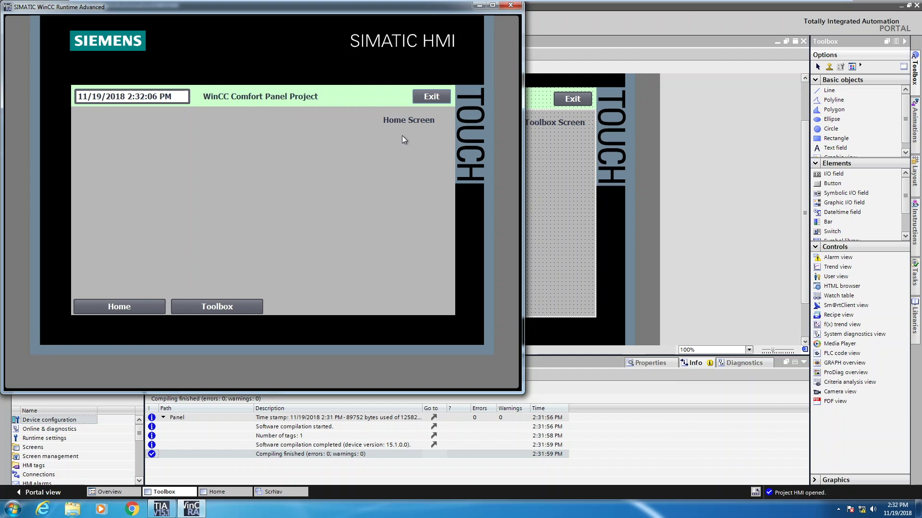
pyautogui.click(218, 308)
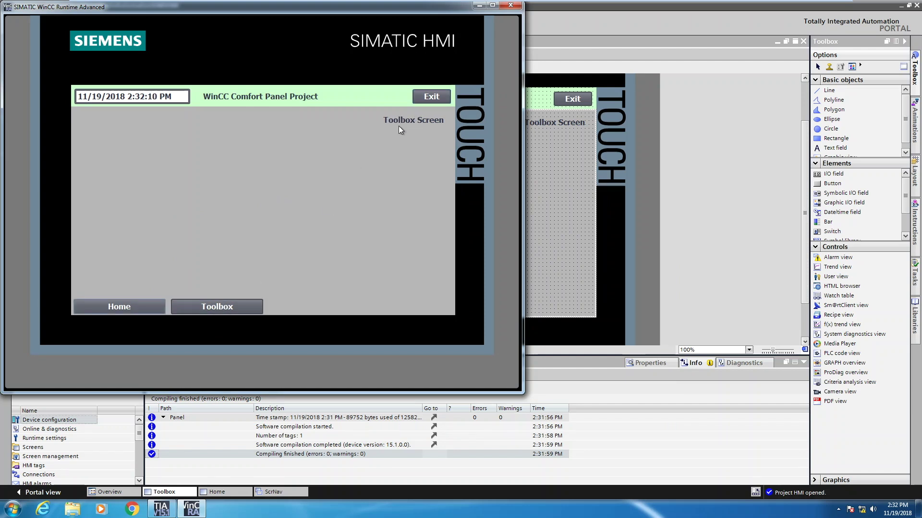
pyautogui.click(143, 306)
pyautogui.click(432, 98)
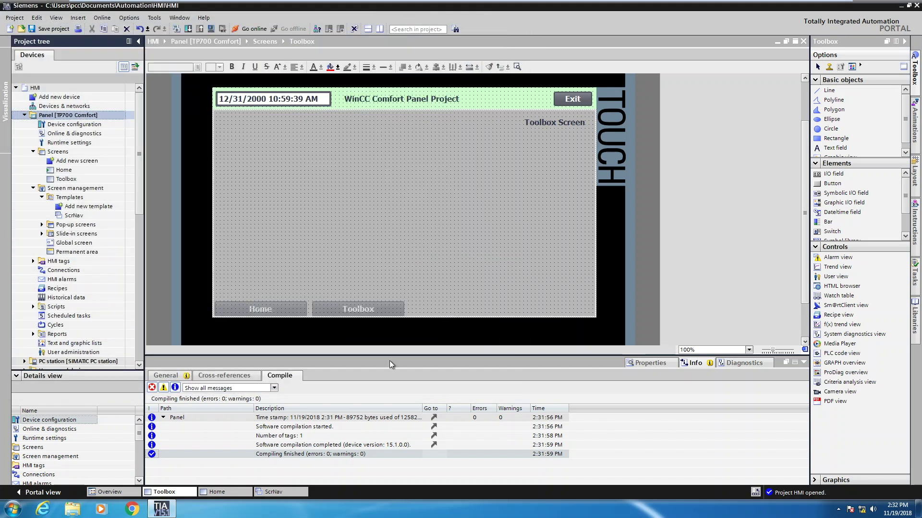